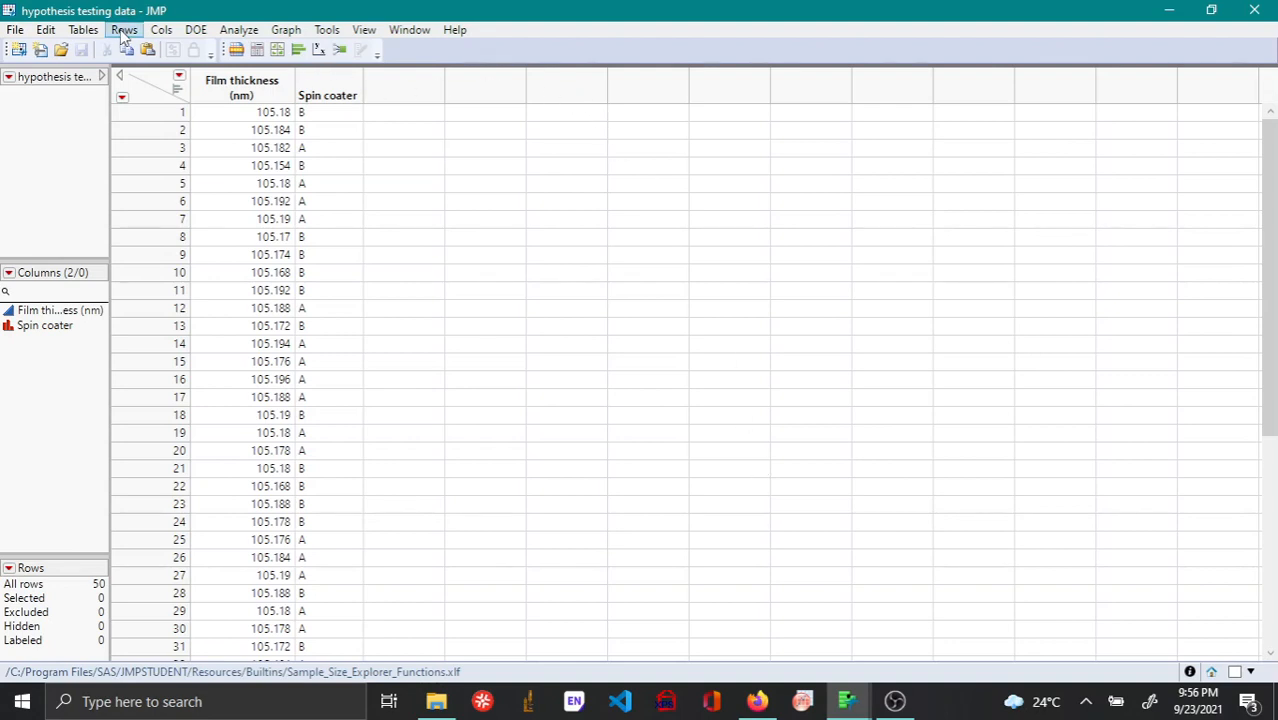
# Open the Sample Size and Power calculator for one sample mean and place it clear of the data columns
pyautogui.click(197, 31)
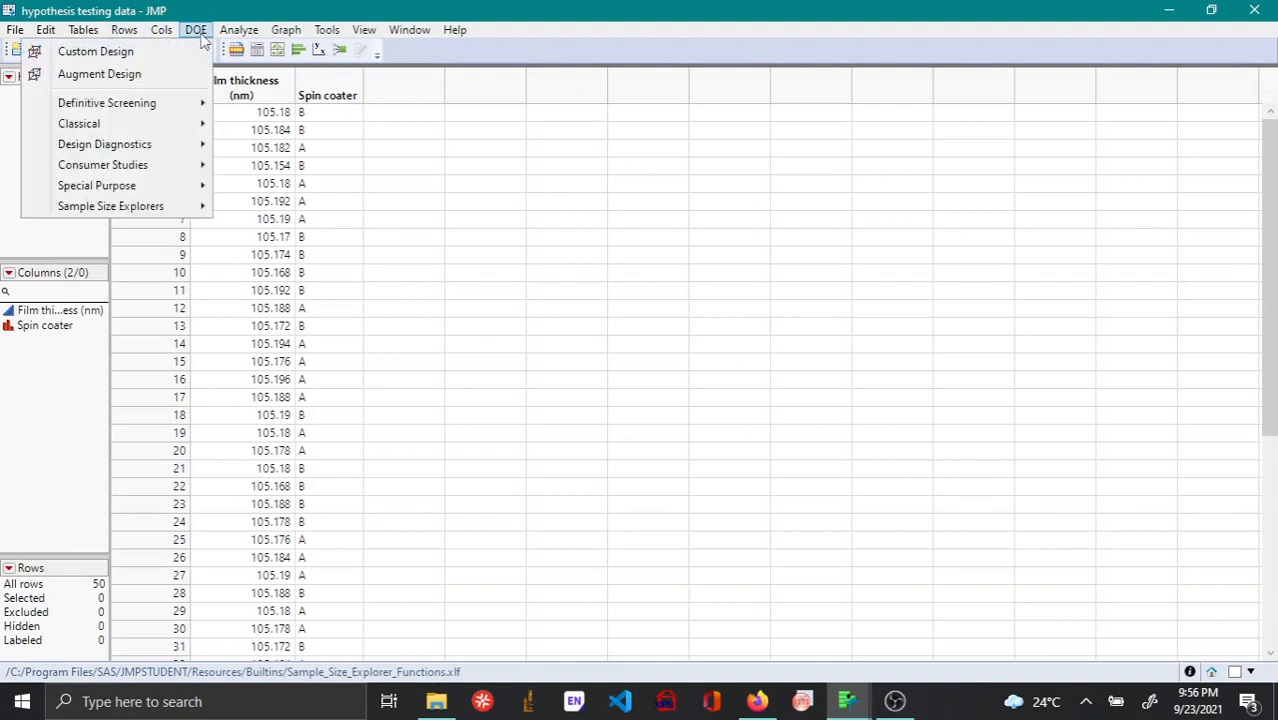
pyautogui.moveTo(160, 147)
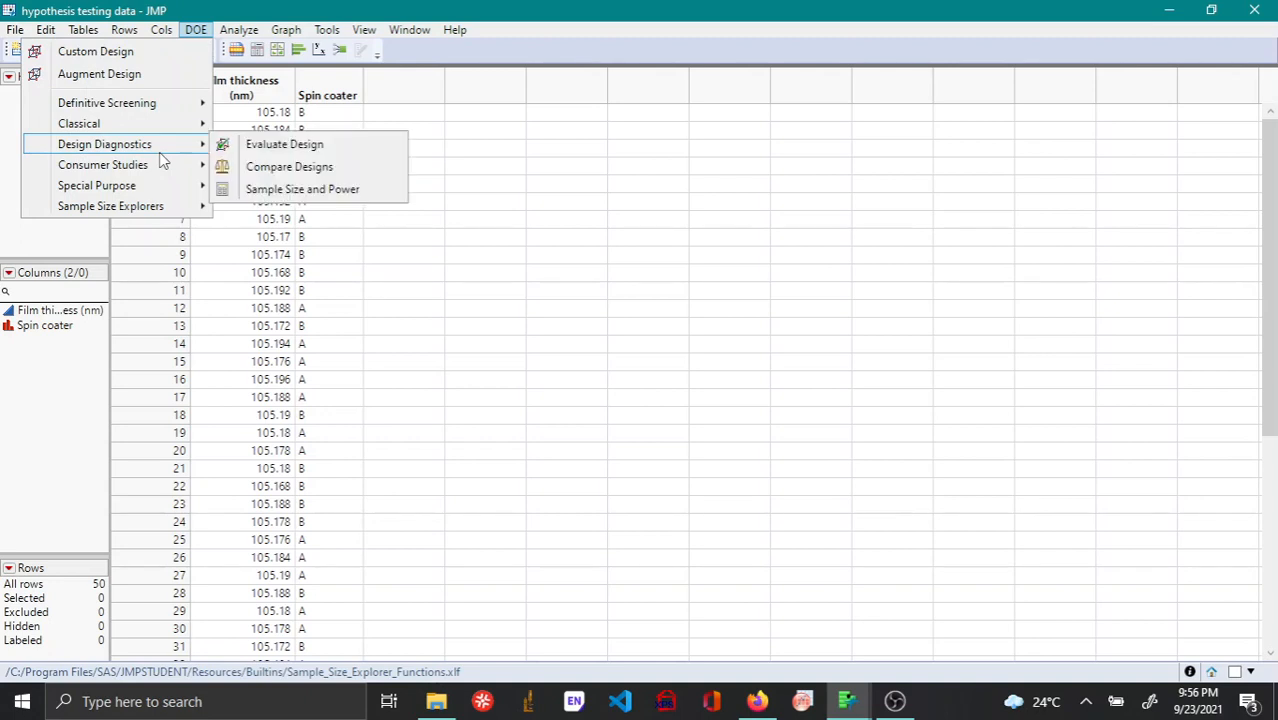
pyautogui.click(305, 192)
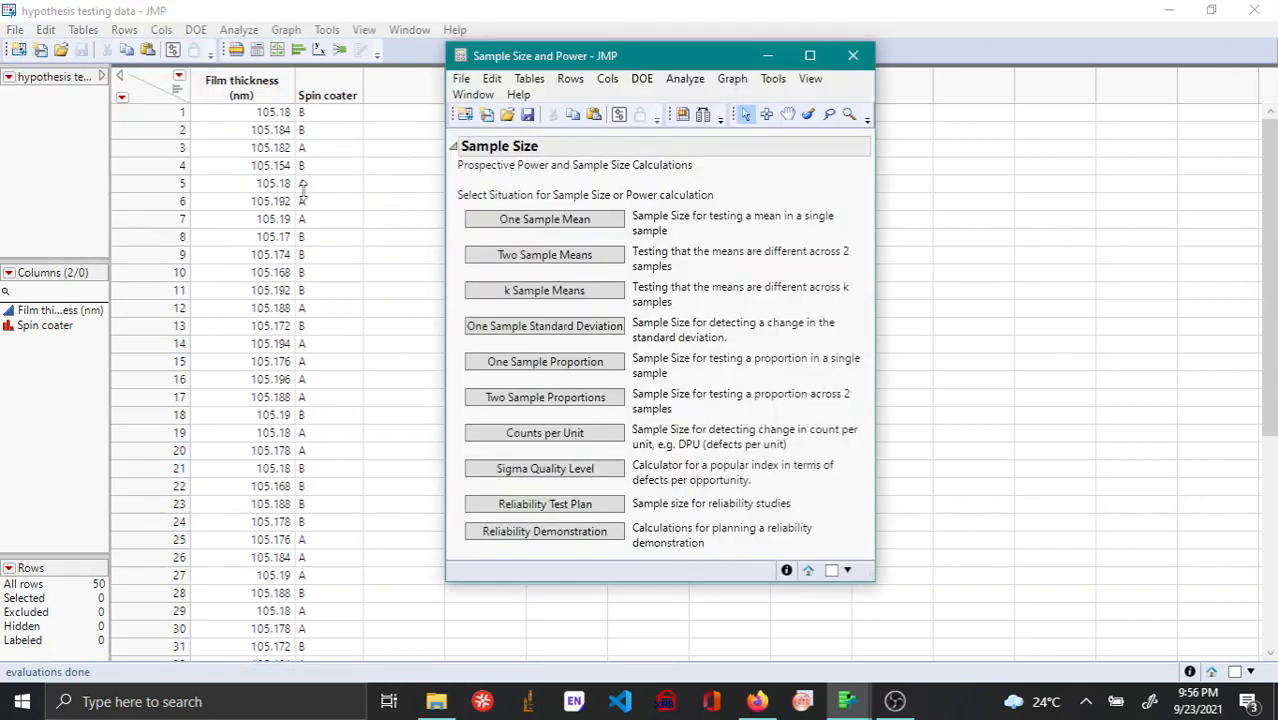
pyautogui.click(532, 224)
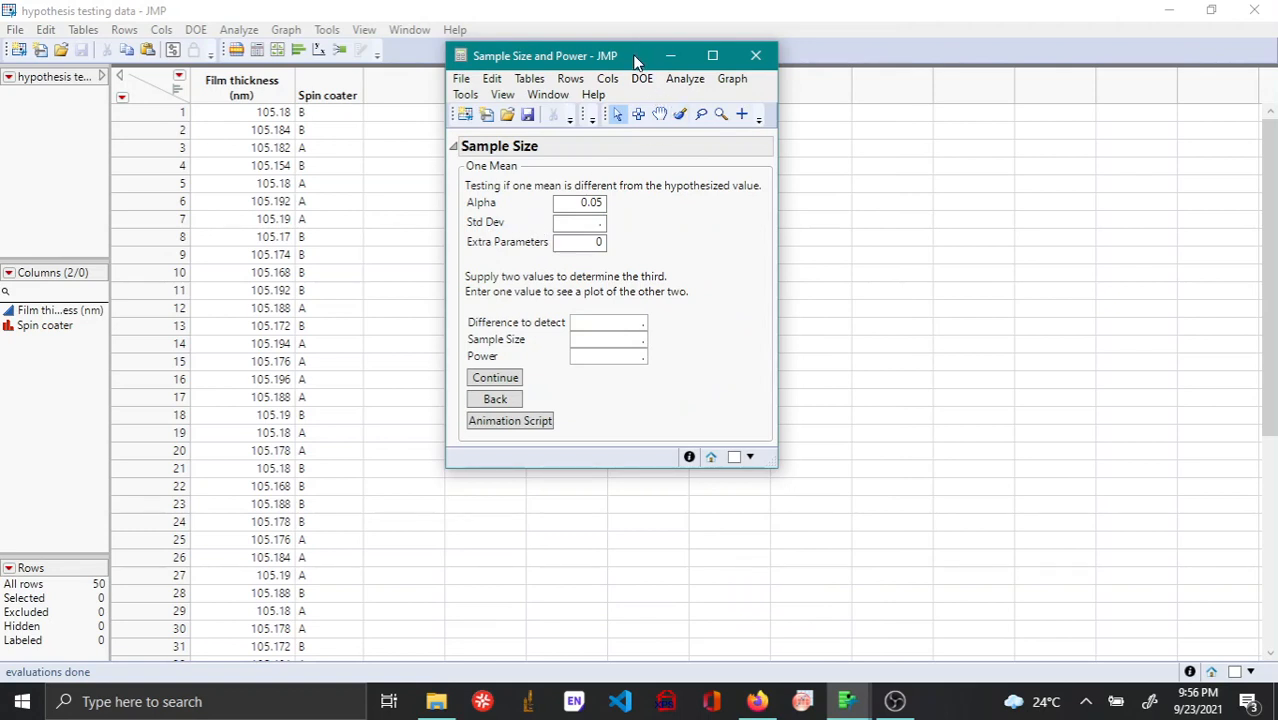
pyautogui.moveTo(637, 61); pyautogui.dragTo(907, 40)
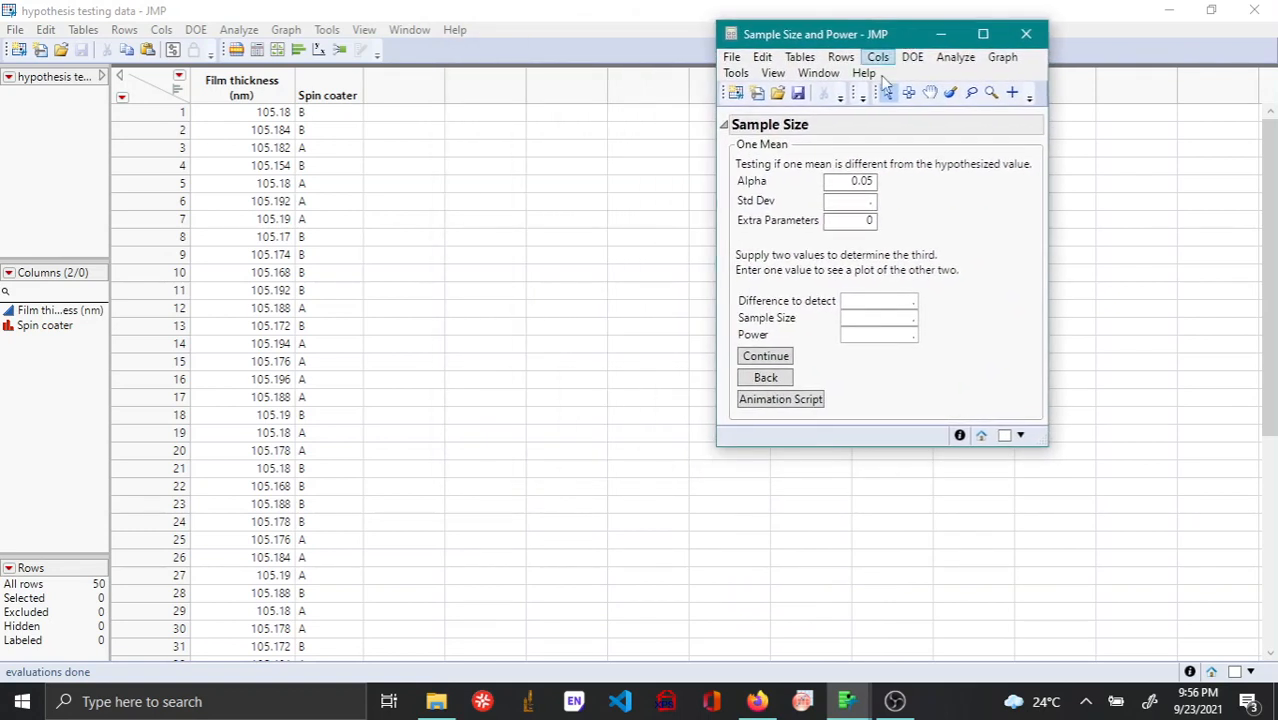
# Calculate the sample size for a standard deviation of 25, a difference to detect of 5 and a power of 0.9
pyautogui.click(870, 200)
pyautogui.write('25')
pyautogui.click(904, 304)
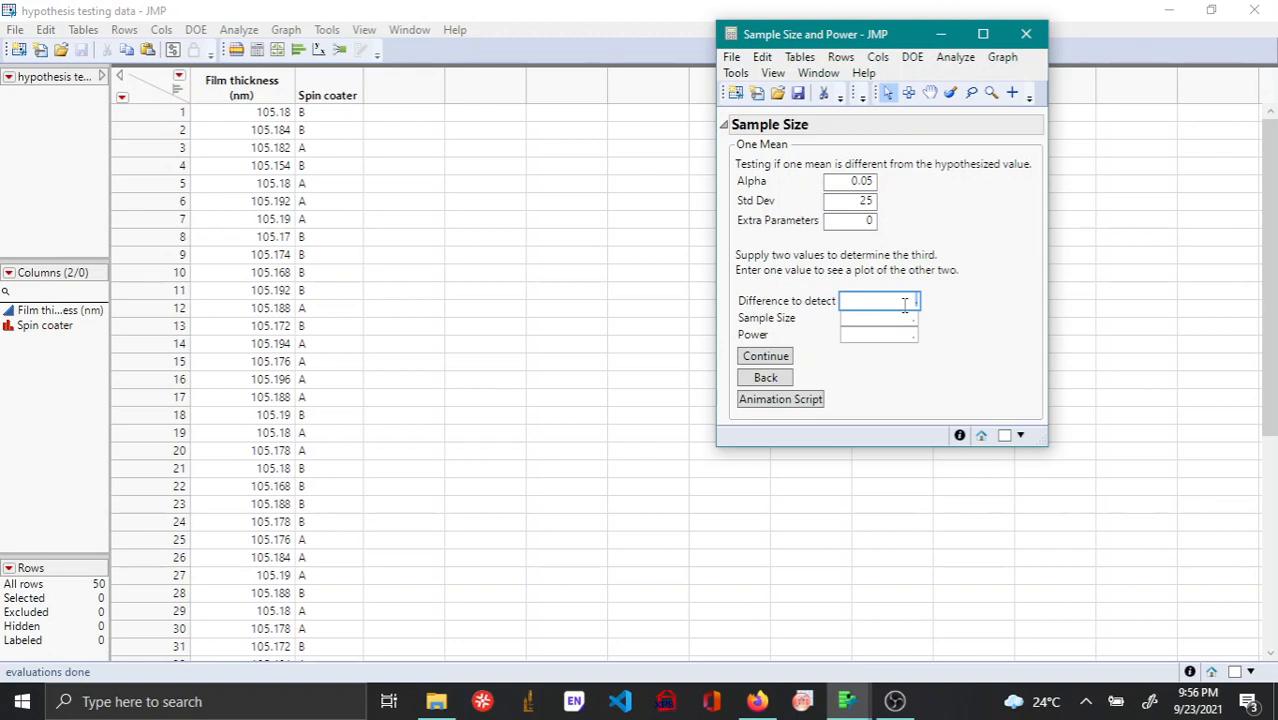
pyautogui.write('5')
pyautogui.click(887, 336)
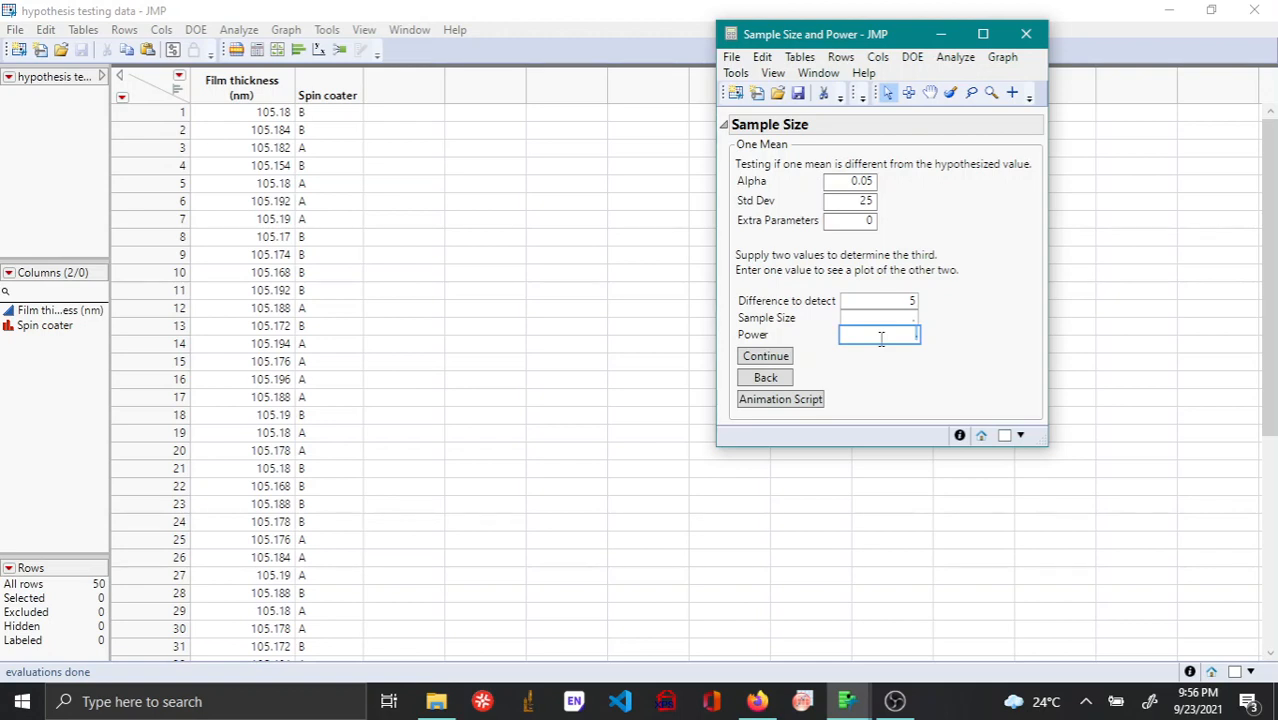
pyautogui.write('0.9')
pyautogui.click(790, 358)
# Raise the power to 0.99, clear the sample size and recalculate it
pyautogui.click(906, 334)
pyautogui.write('0.99')
pyautogui.click(855, 323)
pyautogui.press('BackSpace')
pyautogui.click(765, 360)
# Recalculate the sample size from blank with the power set to 0.90 and the difference to detect set to 1
pyautogui.doubleClick(916, 341)
pyautogui.write('0.90')
pyautogui.doubleClick(910, 317)
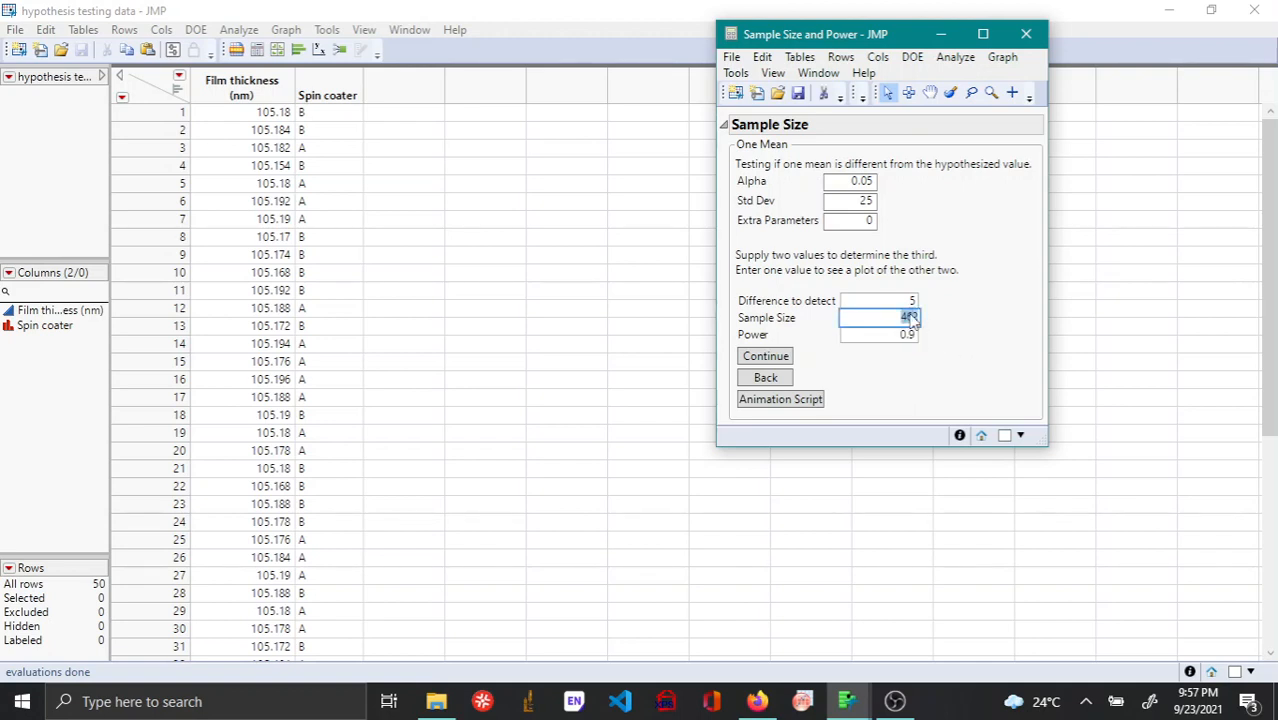
pyautogui.press('BackSpace')
pyautogui.doubleClick(910, 300)
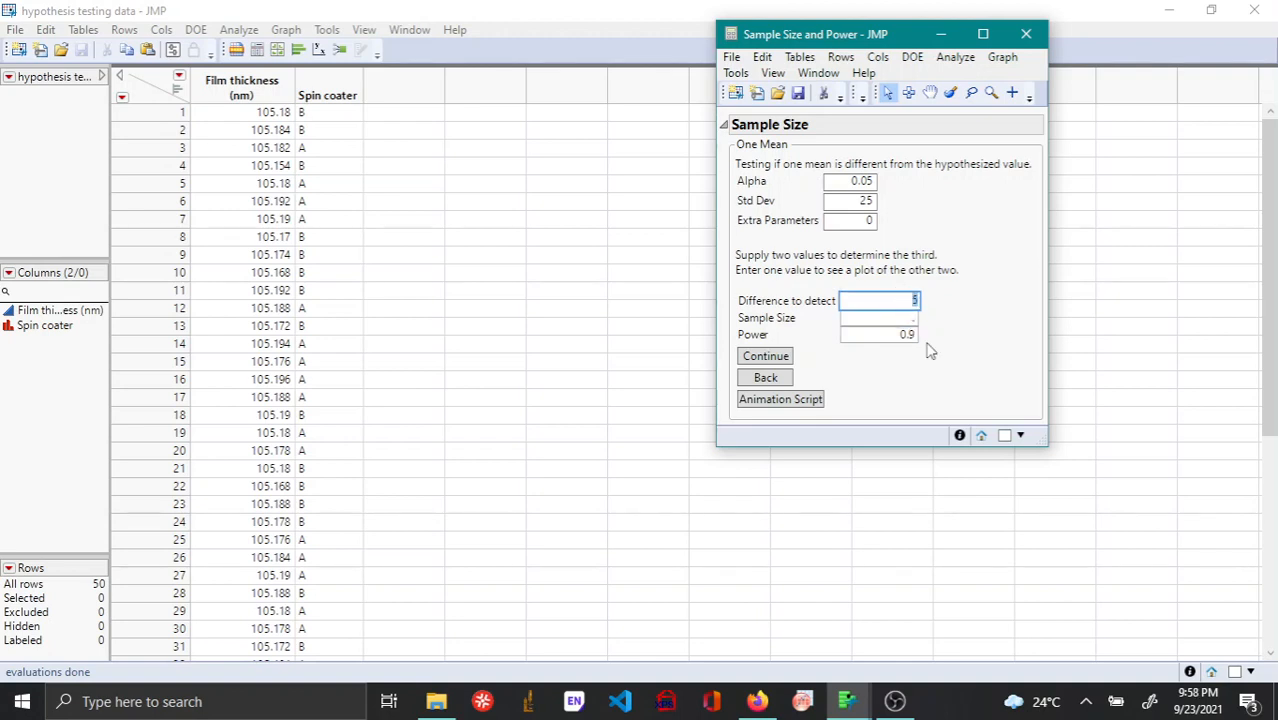
pyautogui.write('1')
pyautogui.click(765, 358)
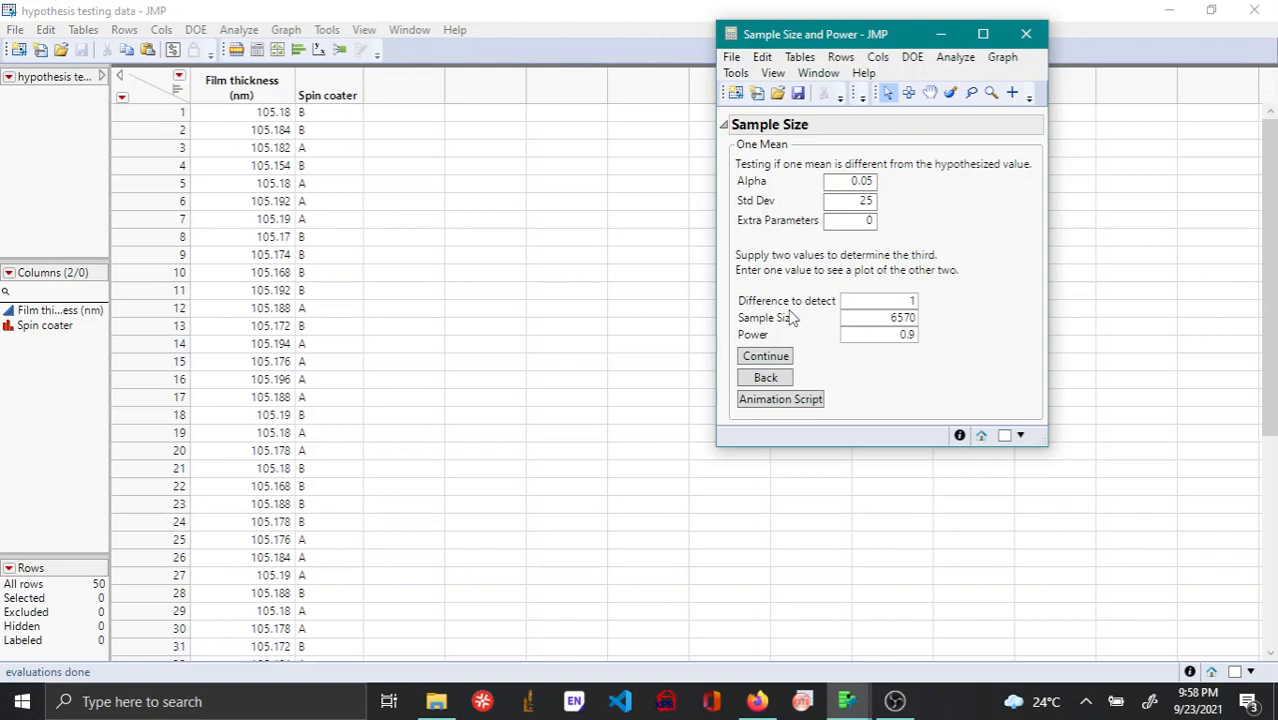
# Recalculate the sample size from blank with a difference to detect of 5 and a standard deviation of 50
pyautogui.click(911, 301)
pyautogui.write('5')
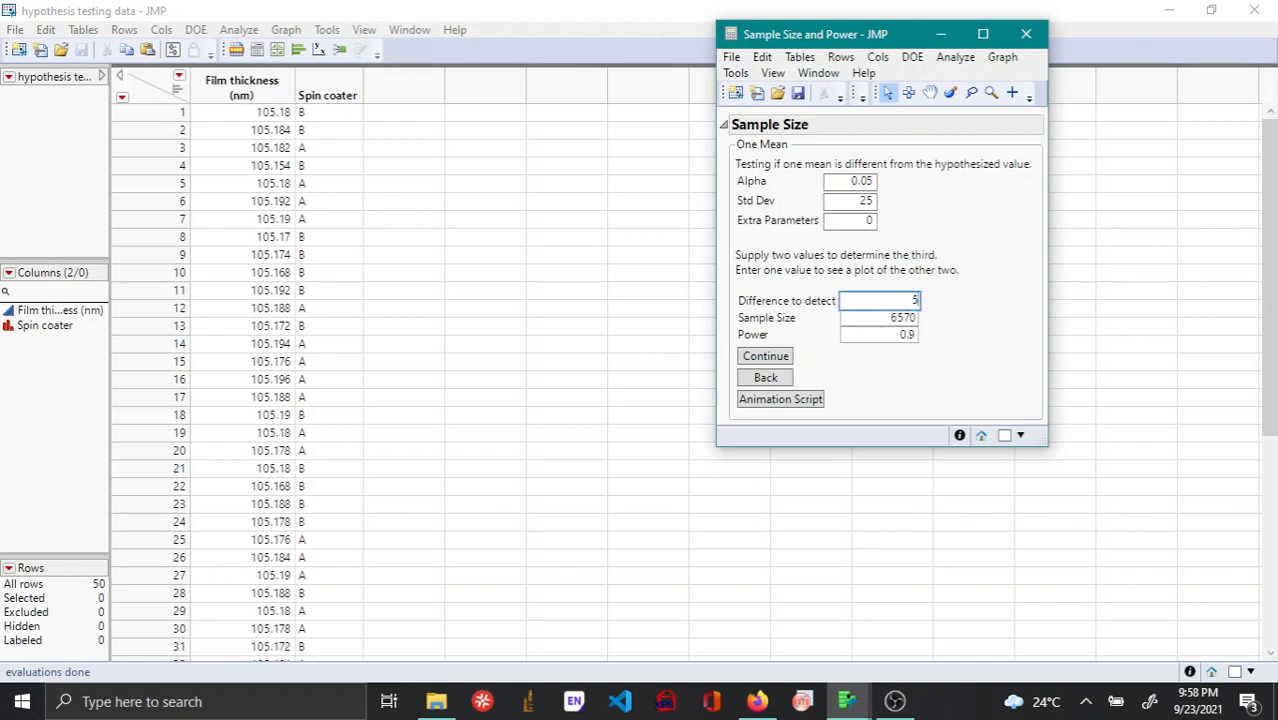
pyautogui.click(897, 317)
pyautogui.press('BackSpace')
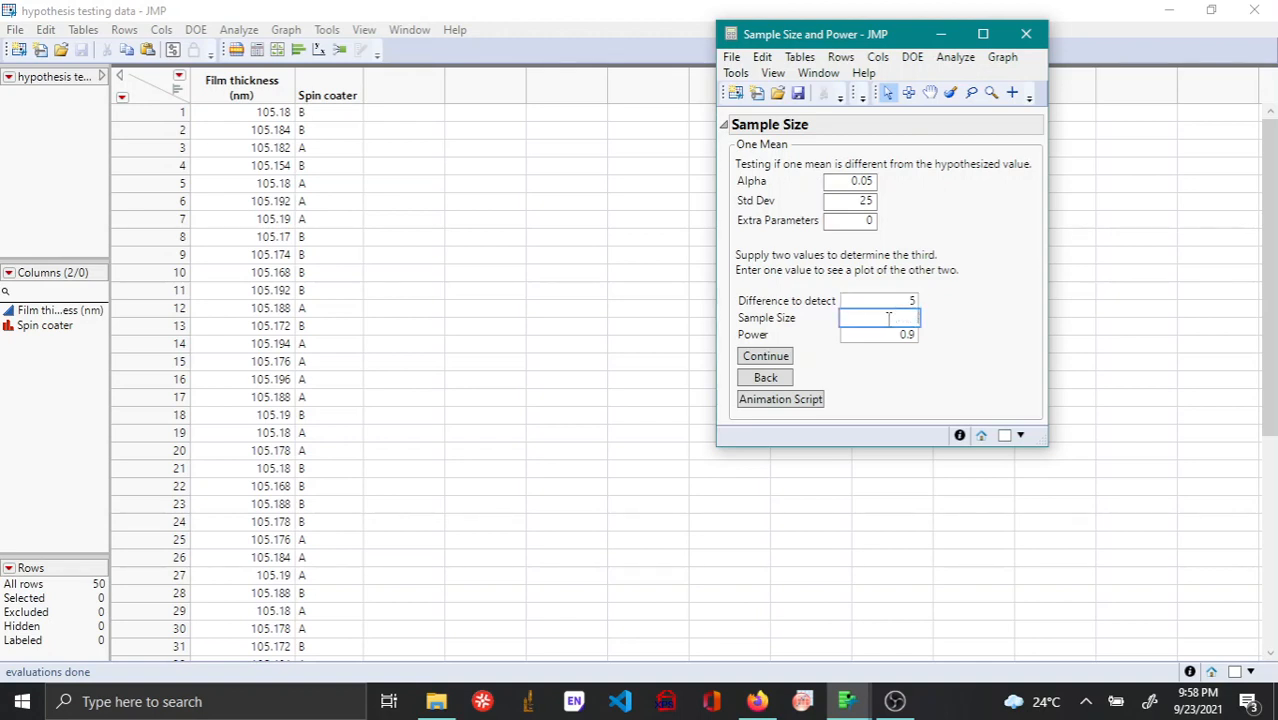
pyautogui.click(822, 342)
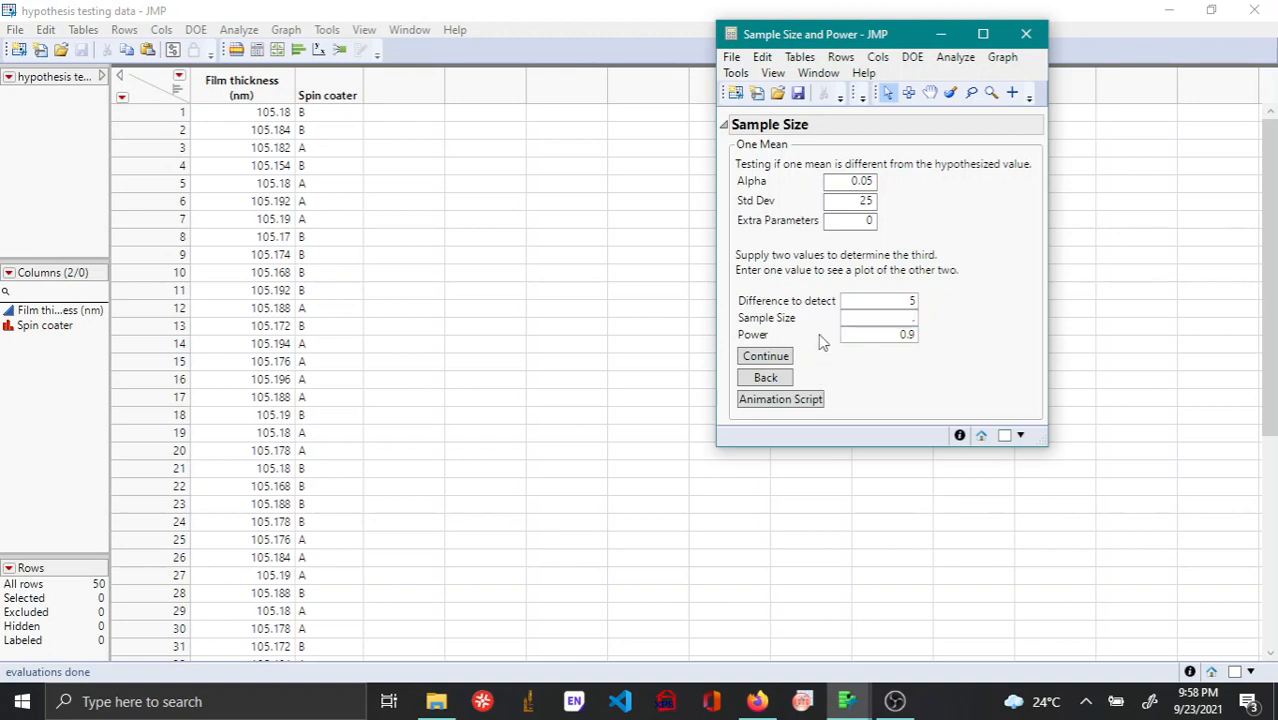
pyautogui.click(845, 206)
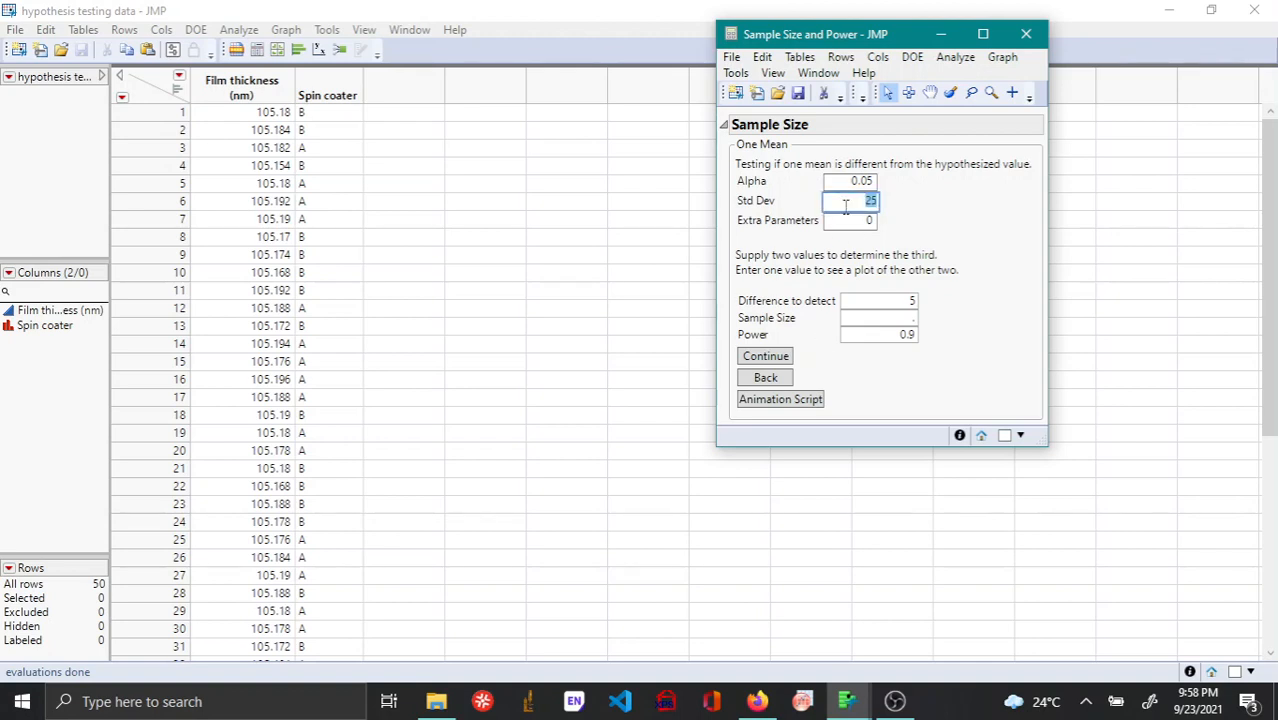
pyautogui.write('50')
pyautogui.click(770, 356)
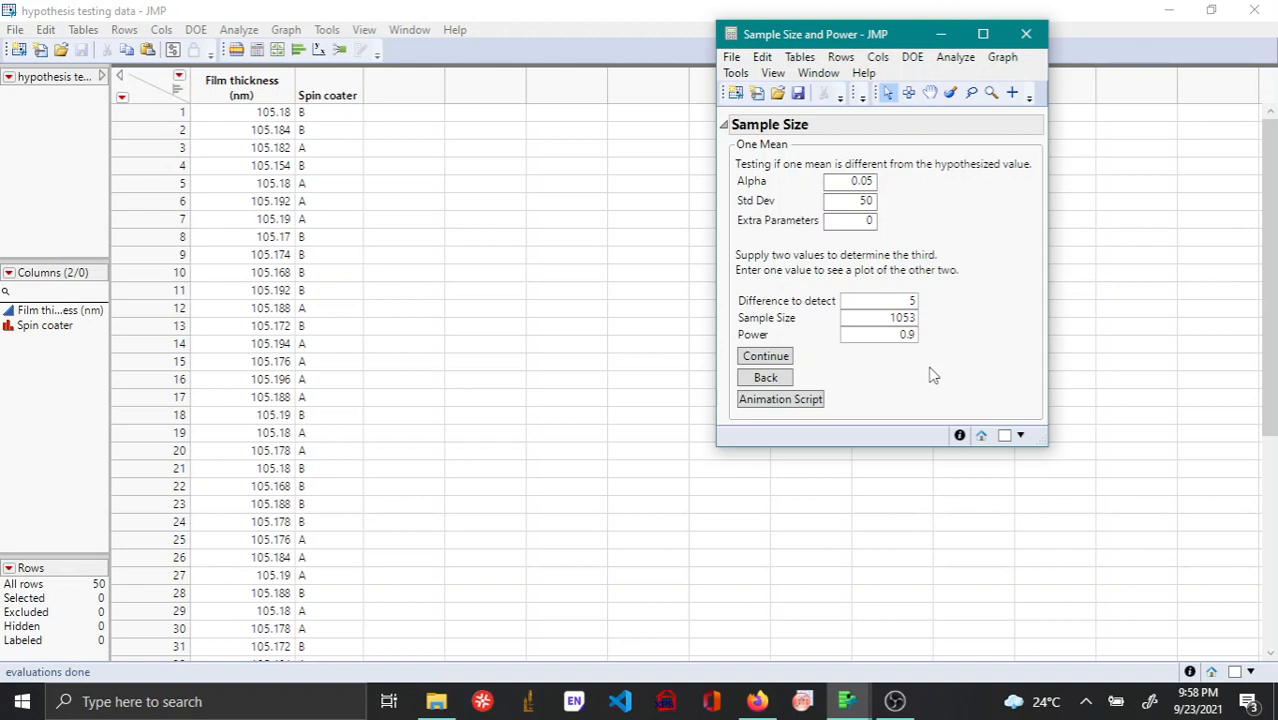
# Close the sample size calculator and open the Power Explorer for One Sample Mean
pyautogui.click(1022, 38)
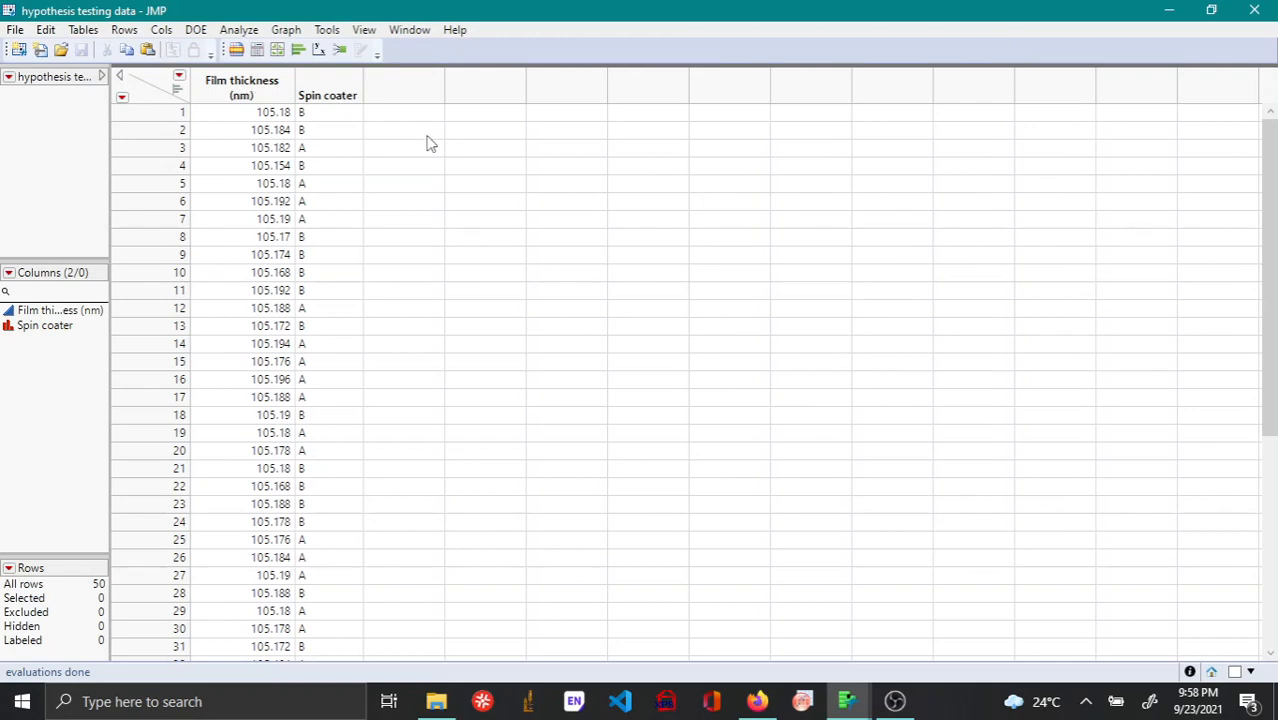
pyautogui.click(197, 31)
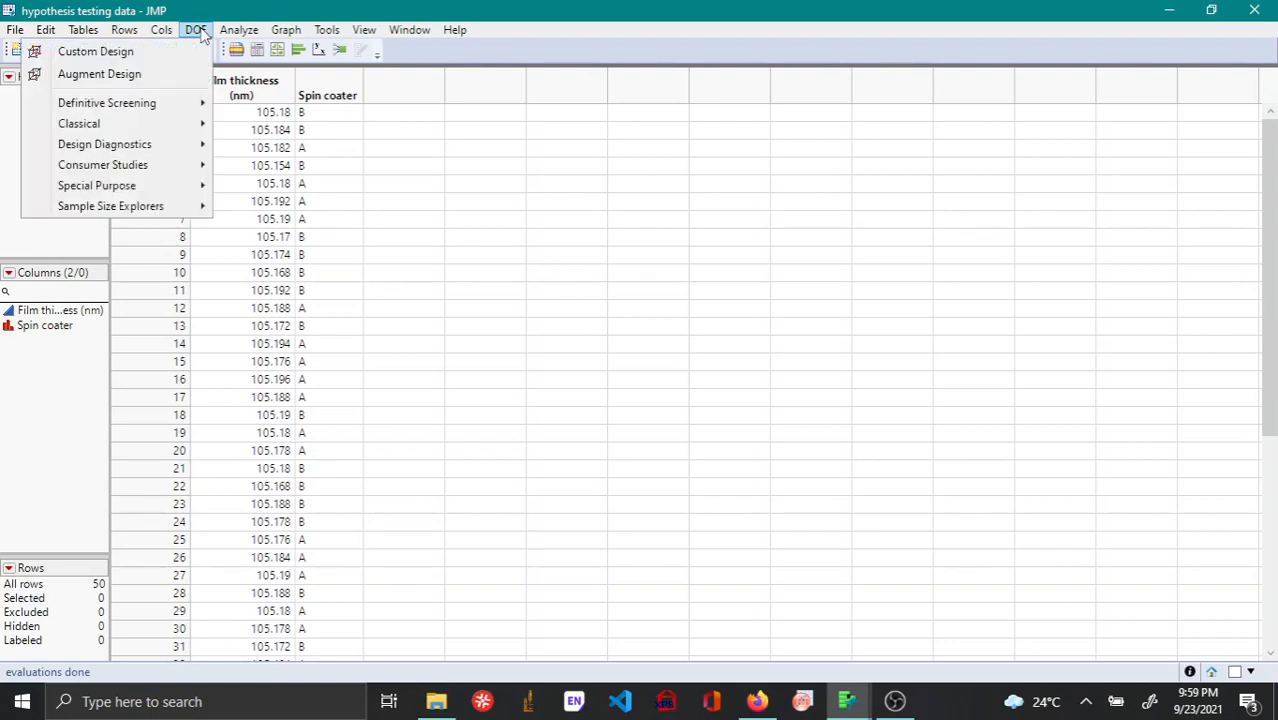
pyautogui.moveTo(152, 208)
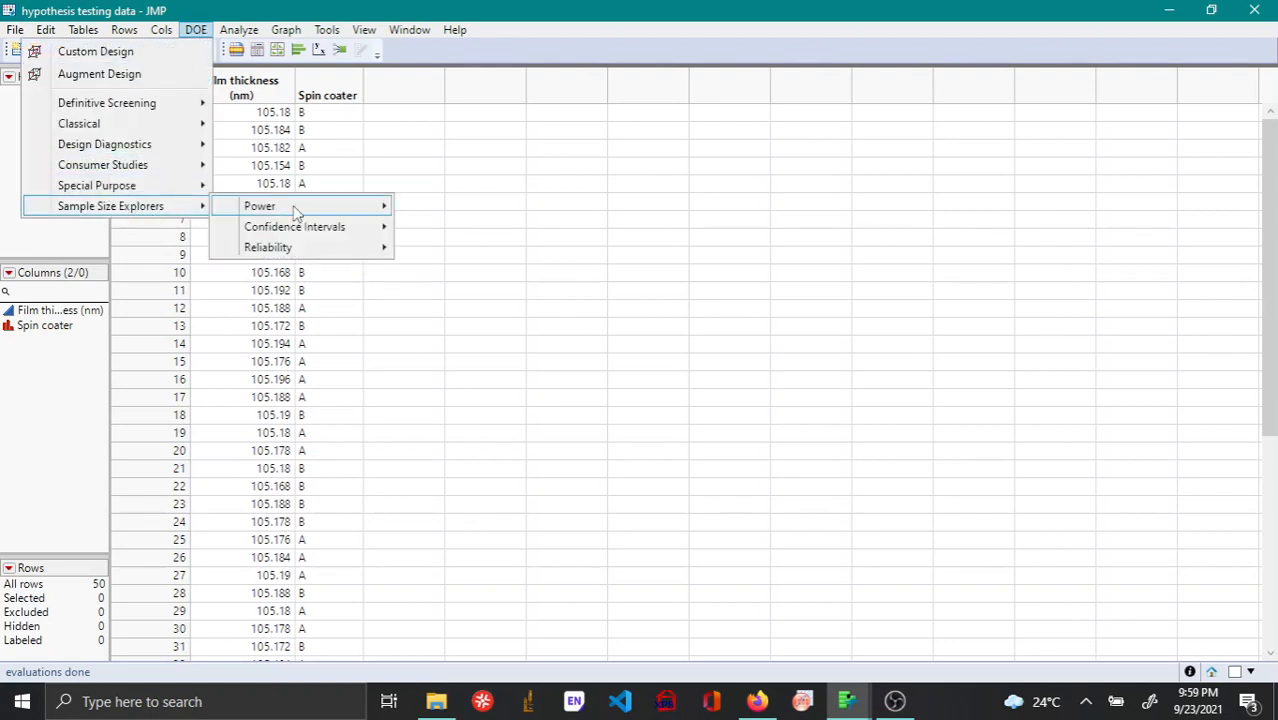
pyautogui.moveTo(296, 213)
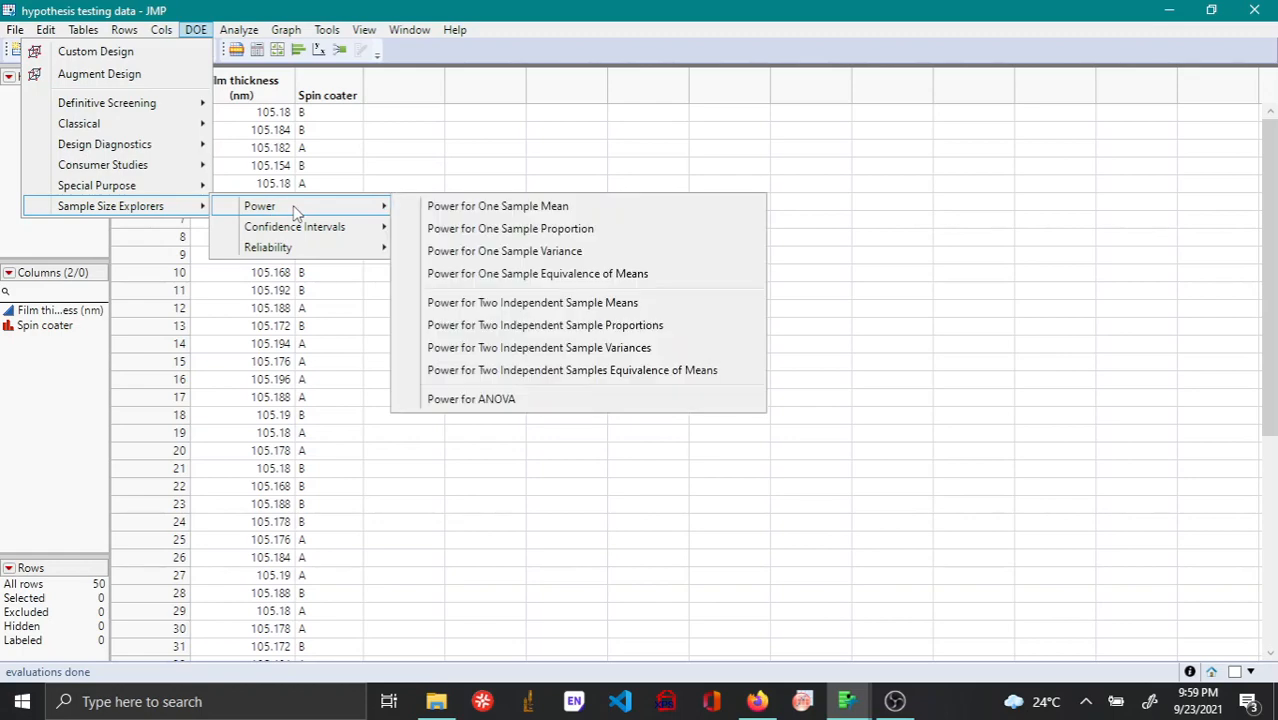
pyautogui.click(583, 207)
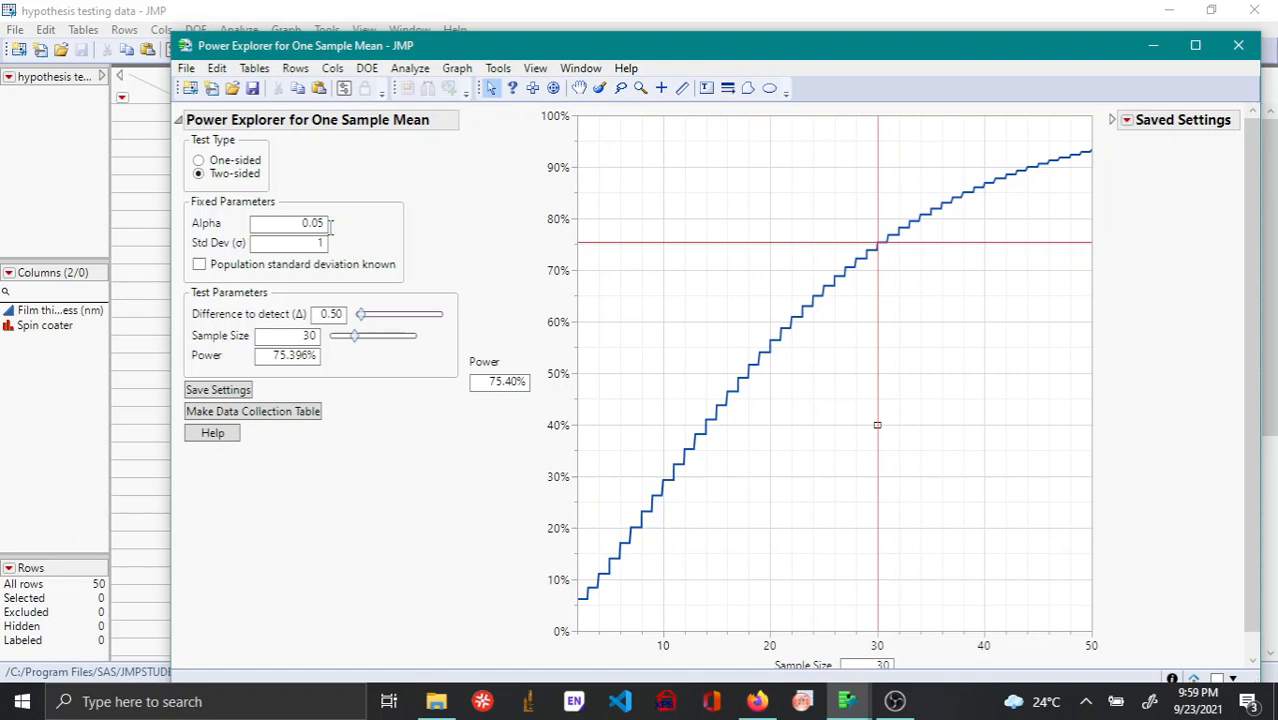
# Plot the power curve for a standard deviation of 25 and a difference to detect of 1, with the power set to 90%
pyautogui.doubleClick(320, 243)
pyautogui.write('25')
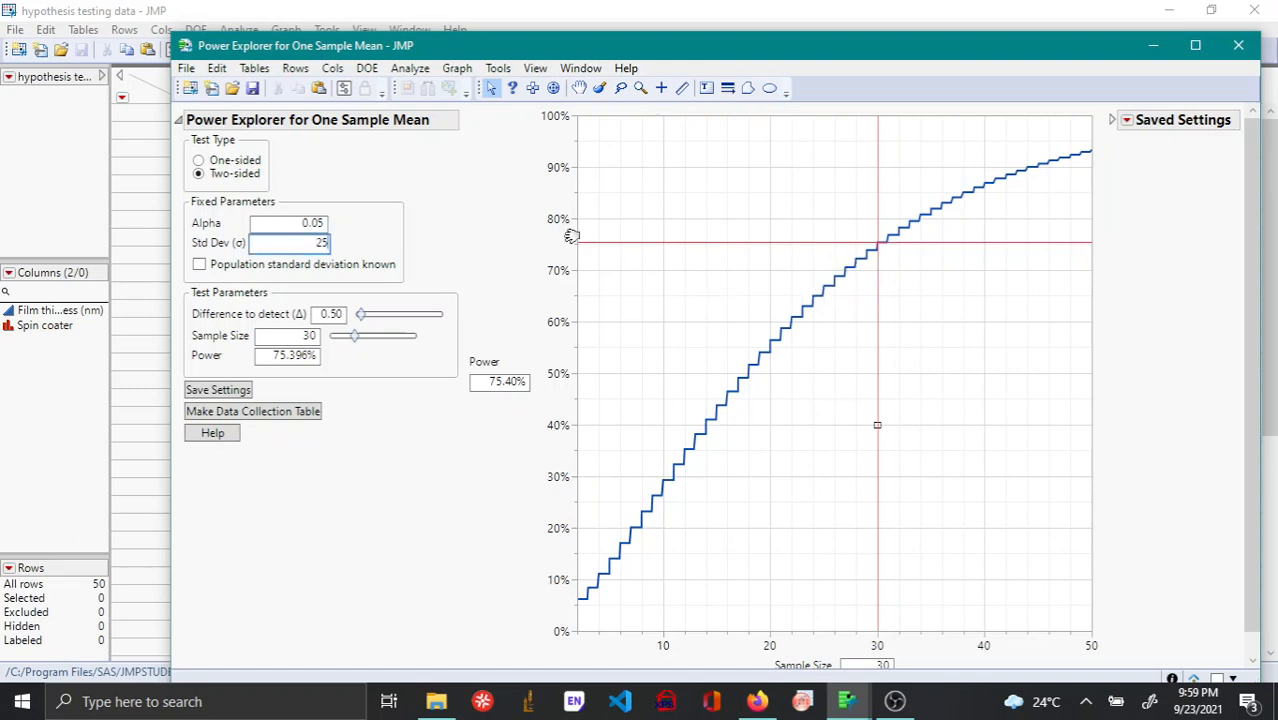
pyautogui.doubleClick(331, 316)
pyautogui.write('1')
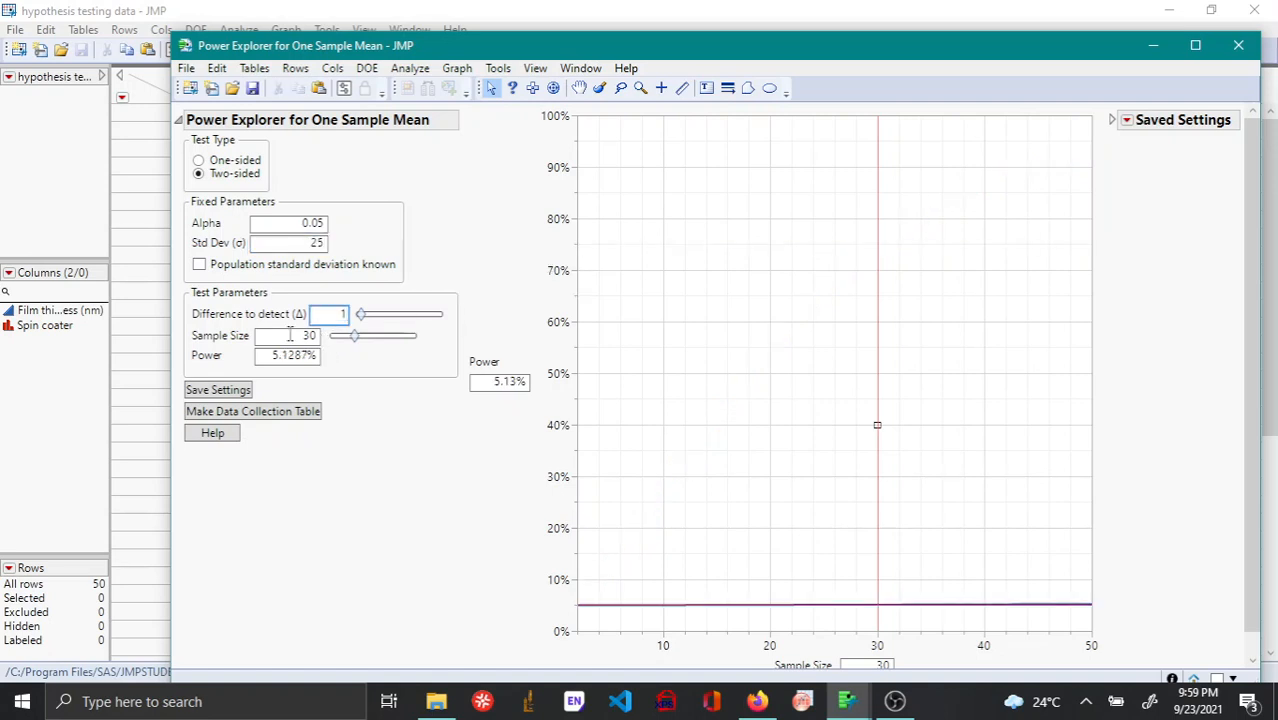
pyautogui.doubleClick(294, 363)
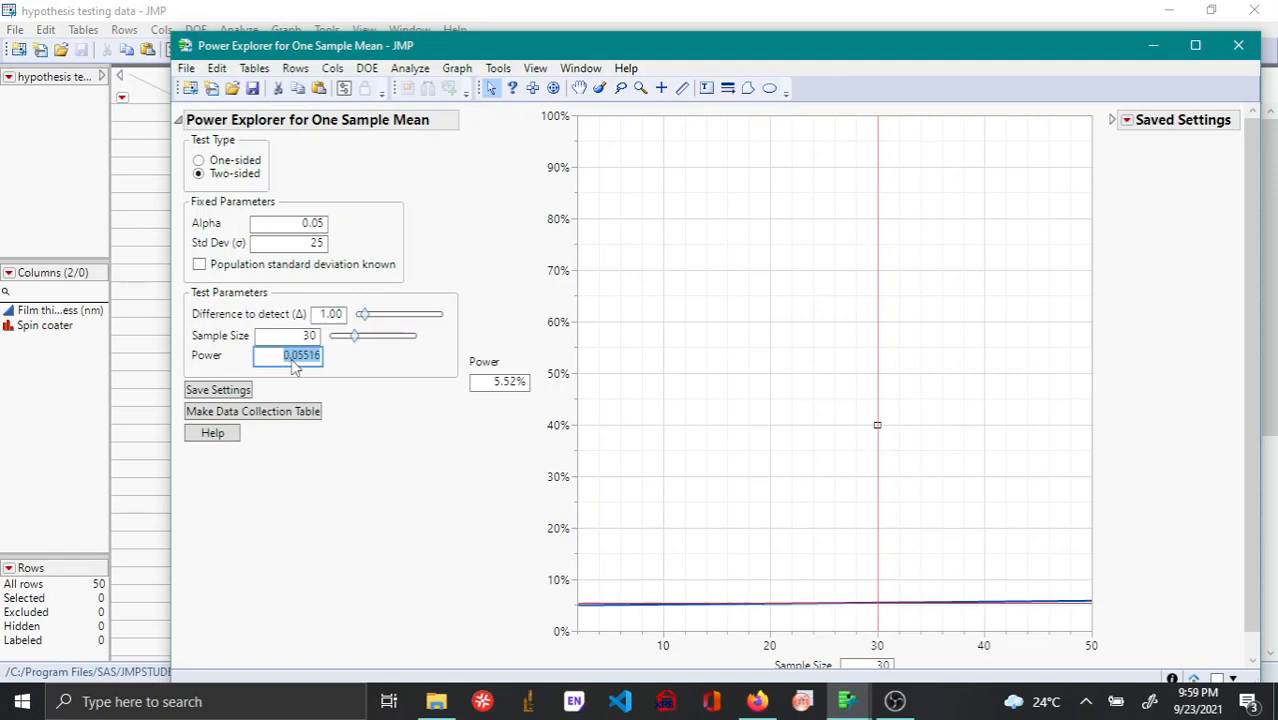
pyautogui.write('90')
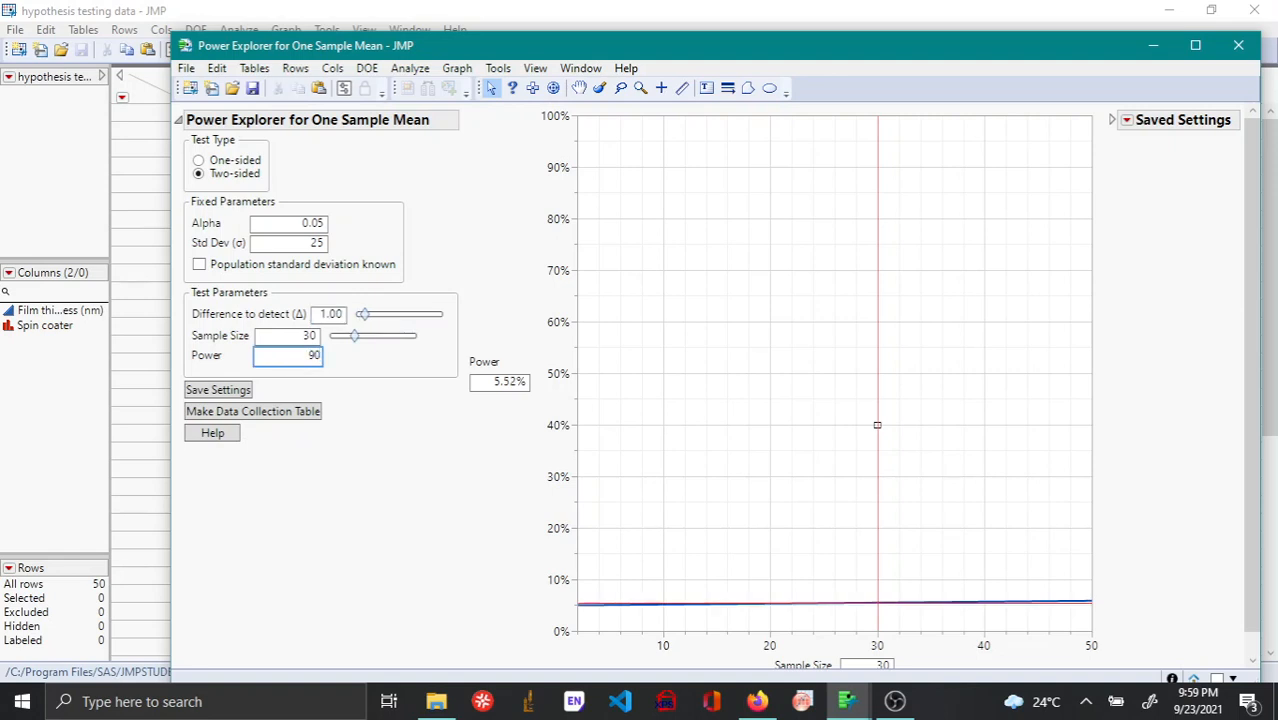
pyautogui.press('Return')
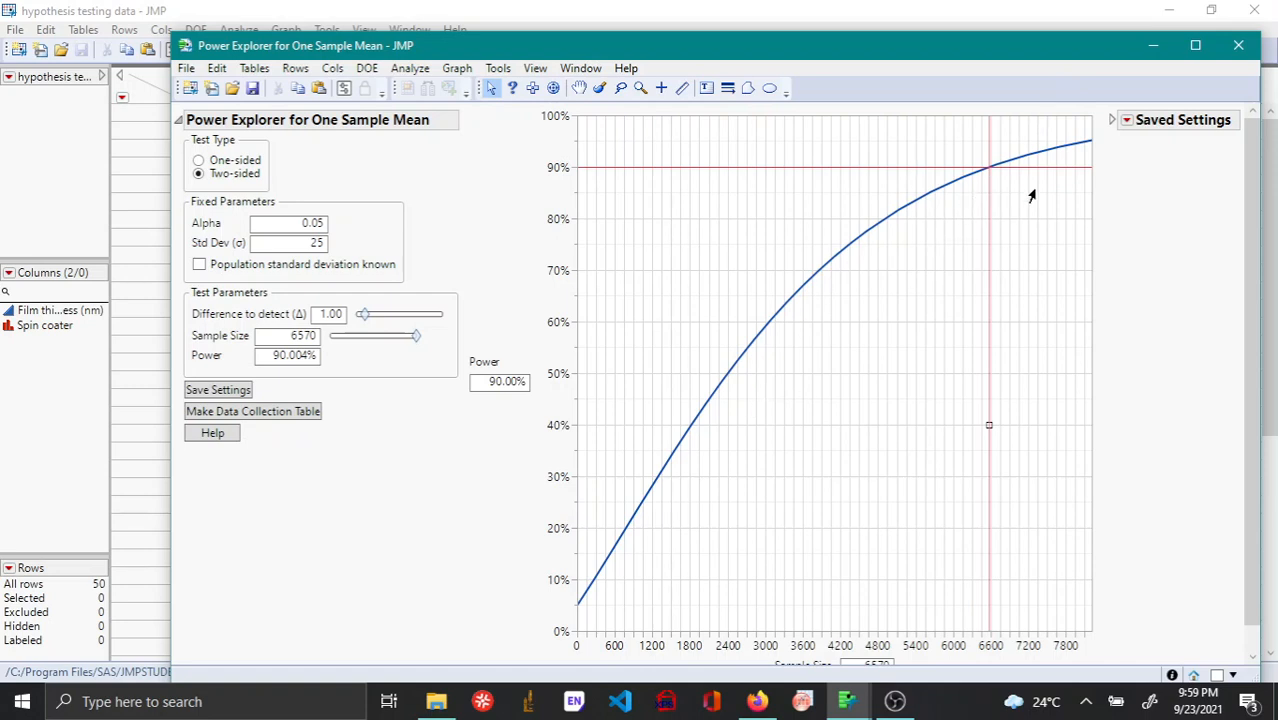
pyautogui.moveTo(1030, 650); pyautogui.dragTo(982, 648)
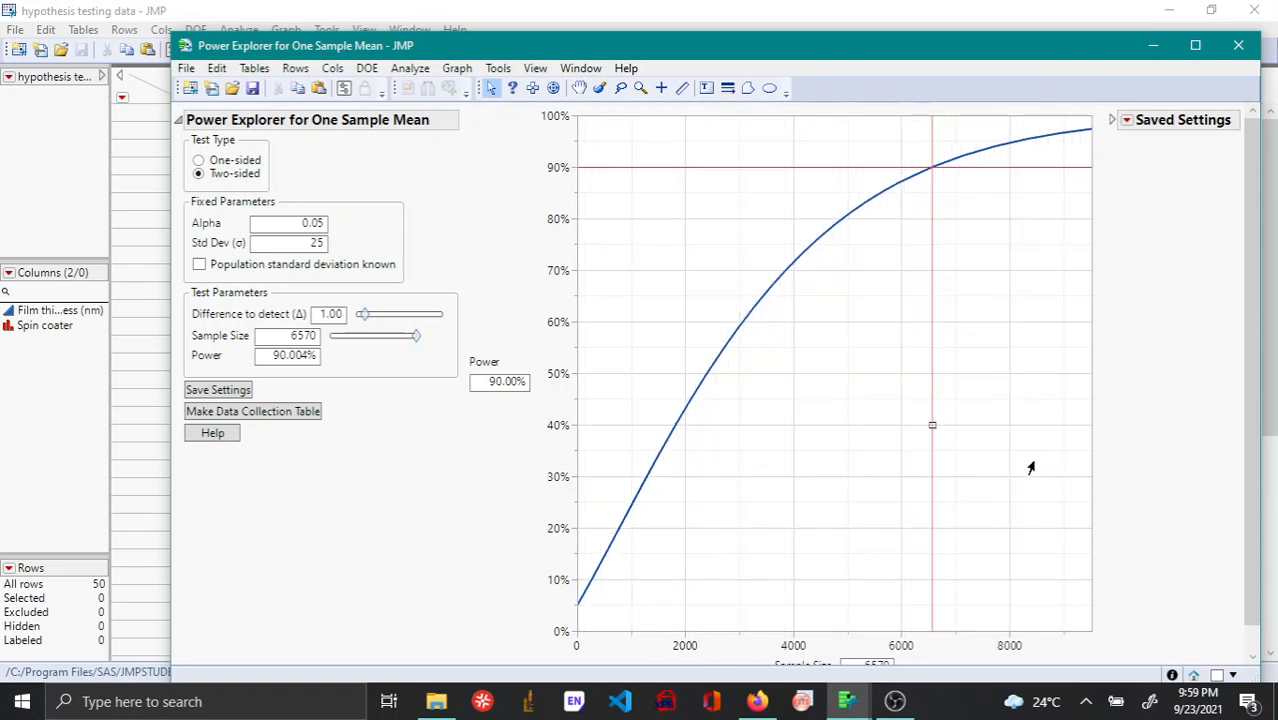